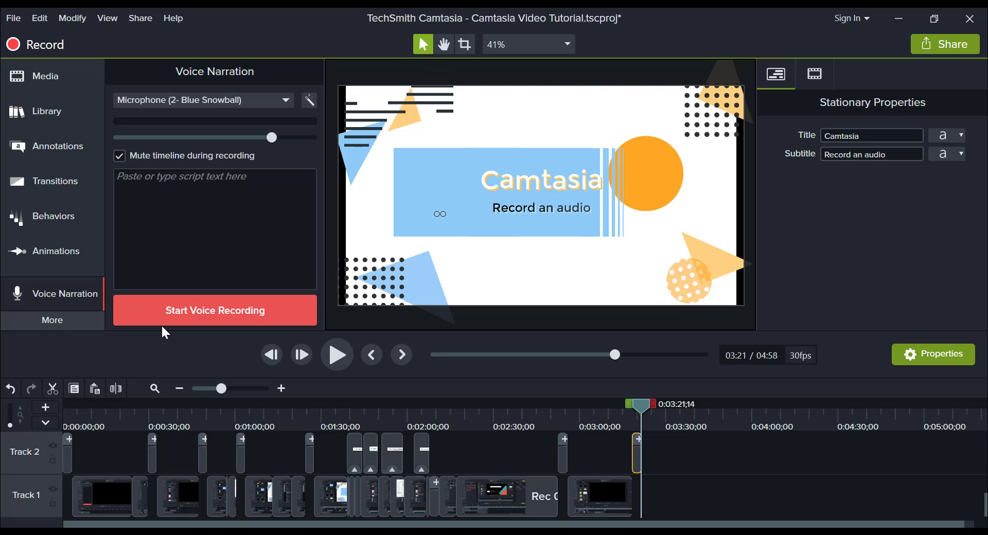
Choose Microphone (2- Blue Snowball) as the input device for the voice narration.
click(281, 103)
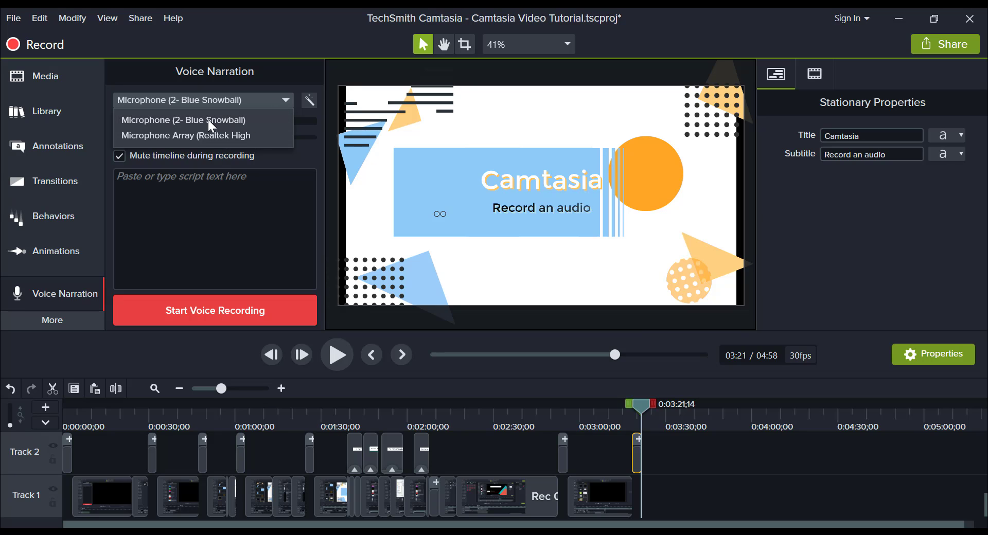
click(246, 119)
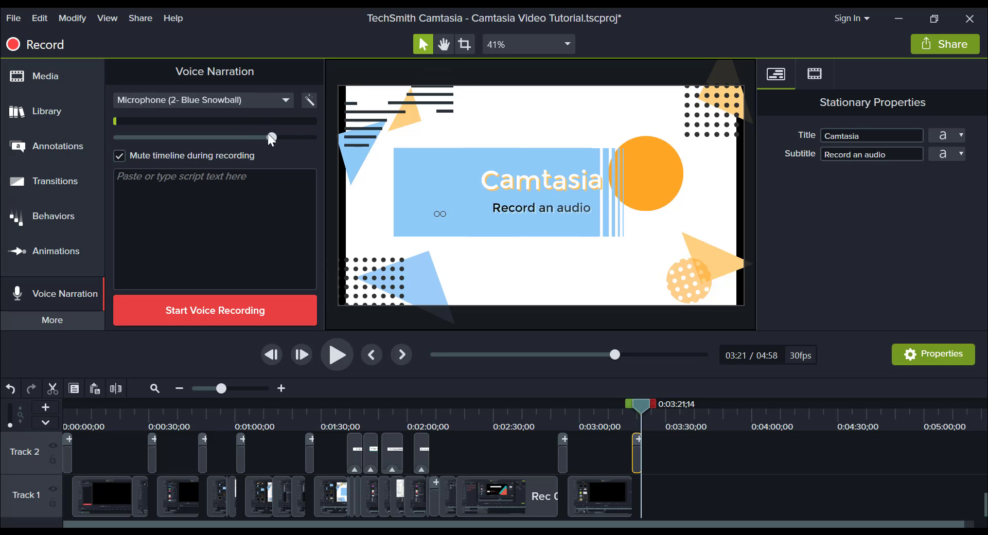
click(205, 318)
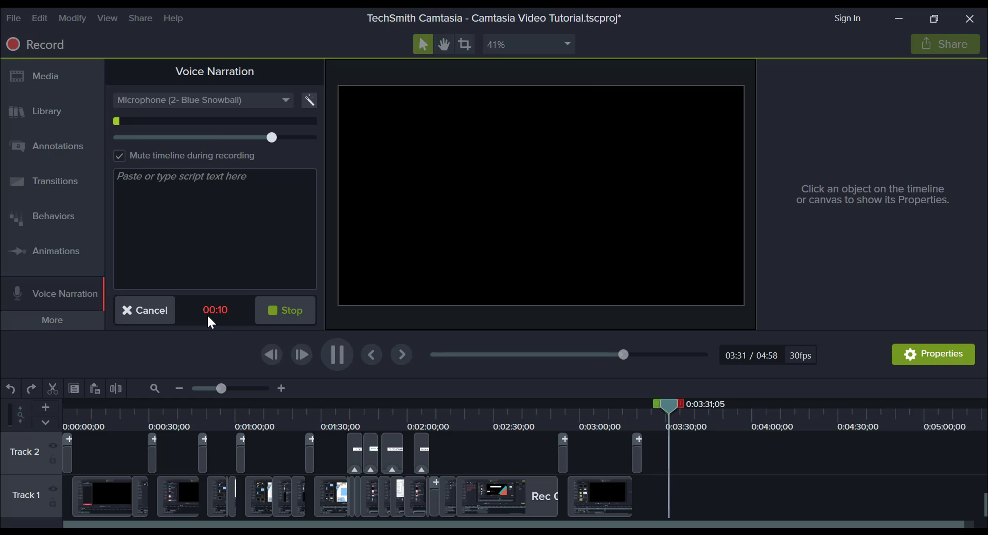
click(163, 316)
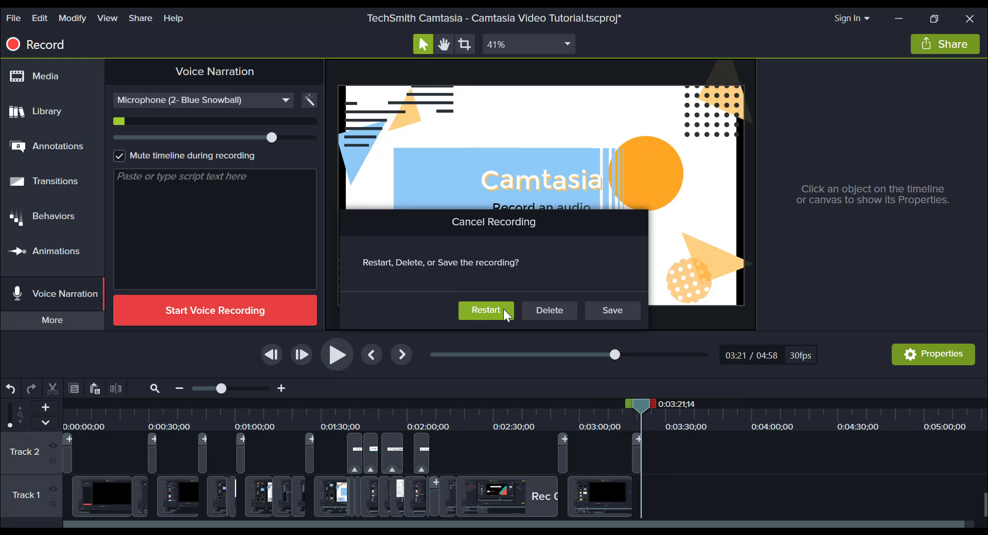
click(541, 312)
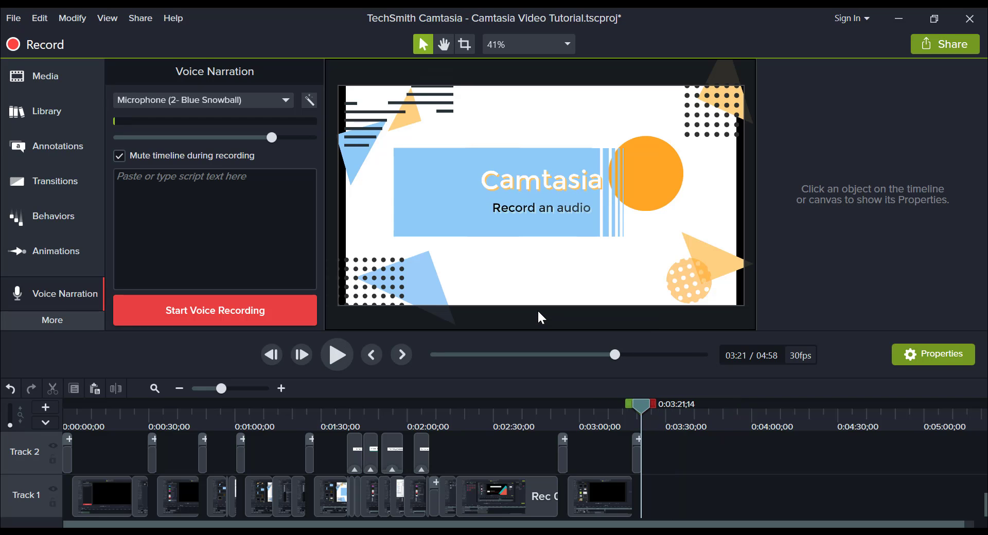
Record a voice narration from the playhead and save it as the m4a file Narration_Camtasia Video Tutorial 1.
click(316, 316)
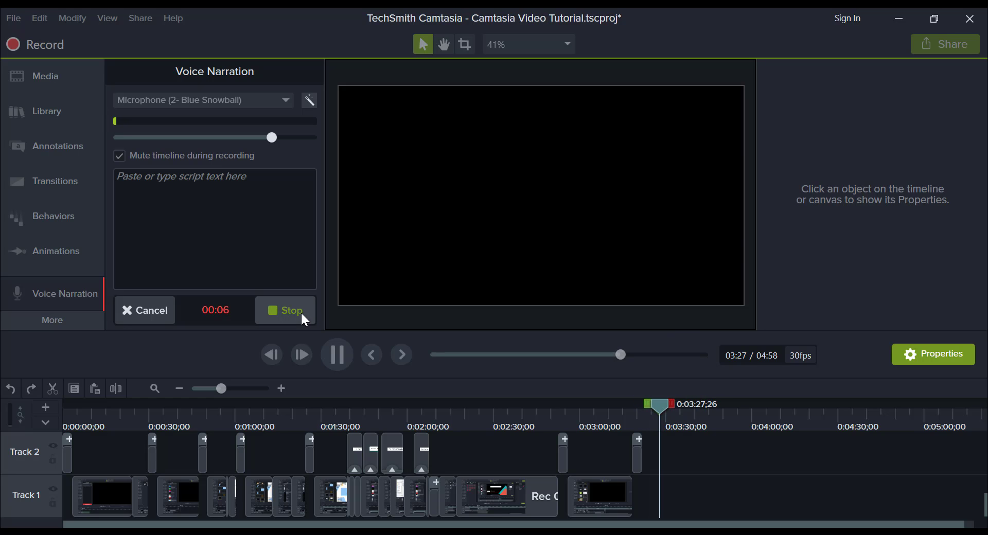
click(302, 316)
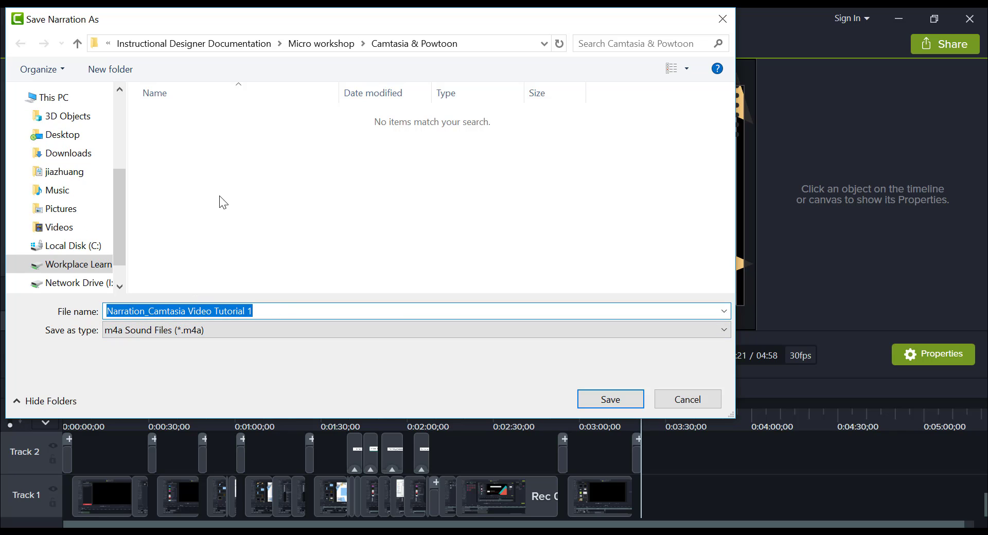
click(616, 400)
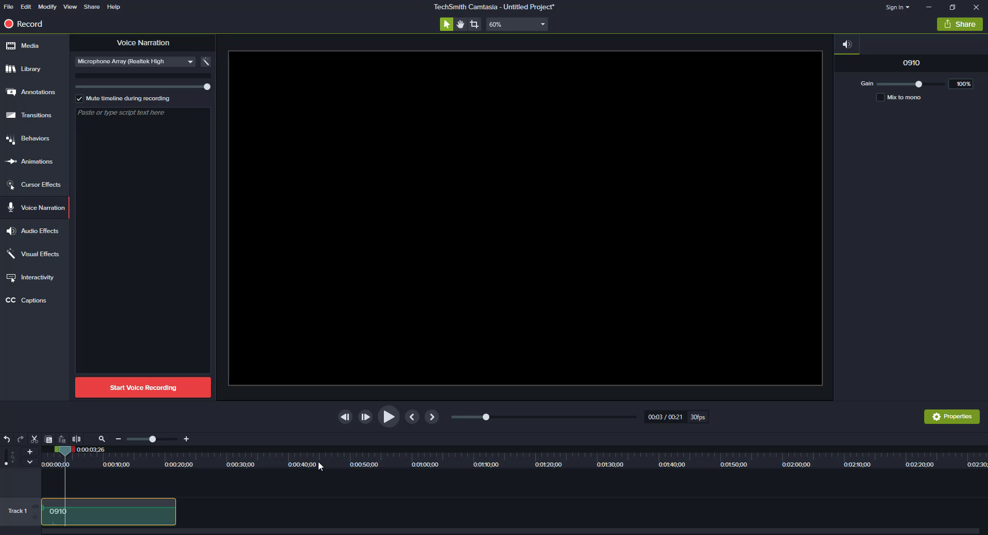
Split the 0910 audio clip on Track 1 at 0:00:06;02 and again at 0:00:08;28.
click(395, 420)
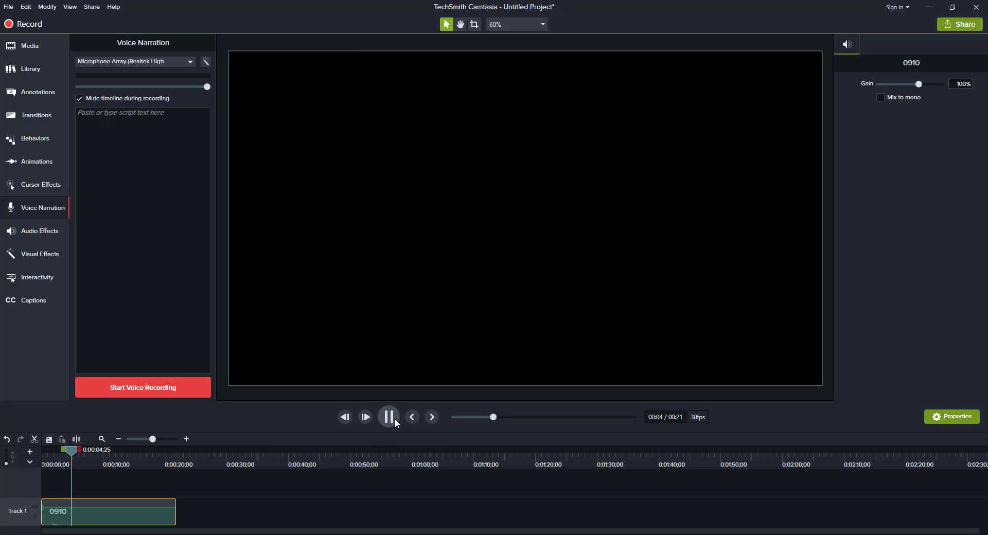
click(394, 418)
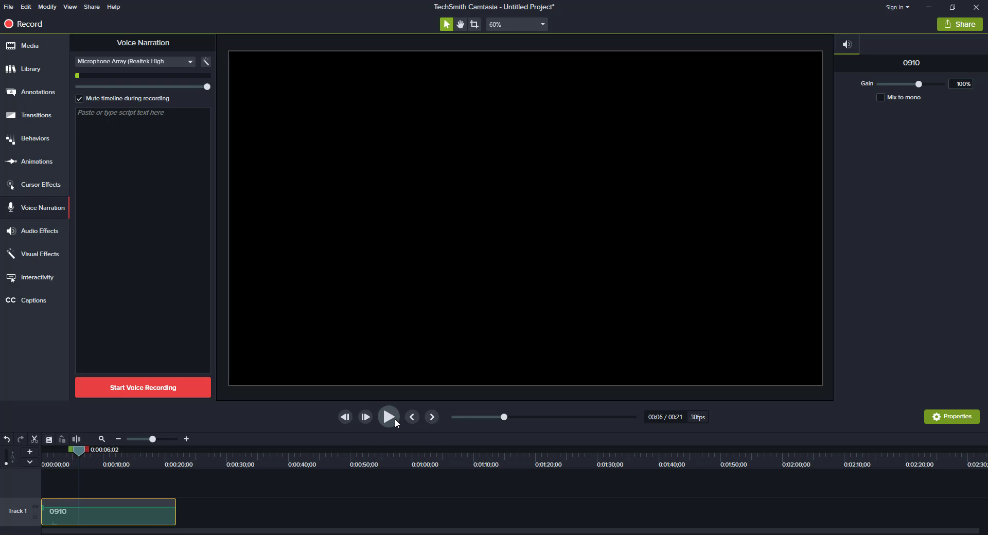
click(79, 442)
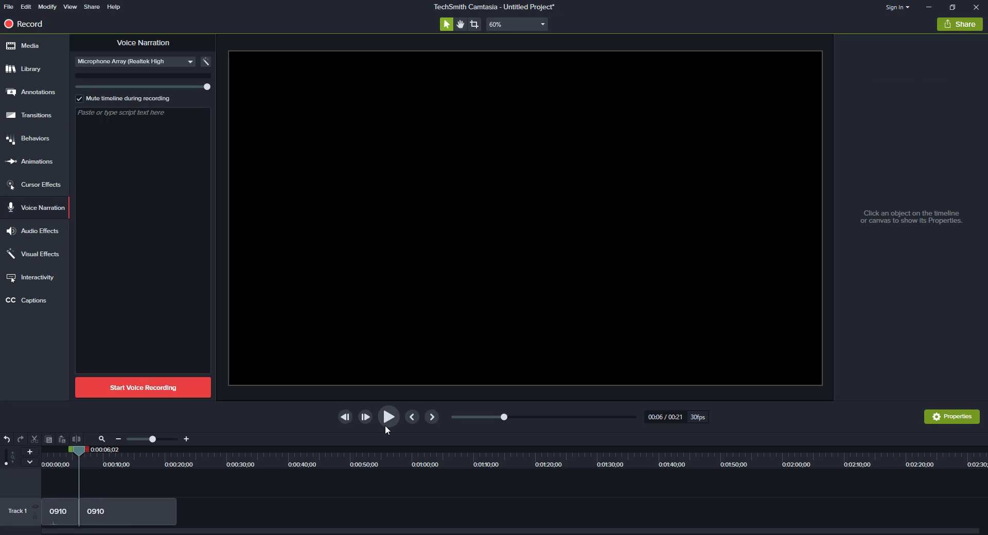
click(387, 422)
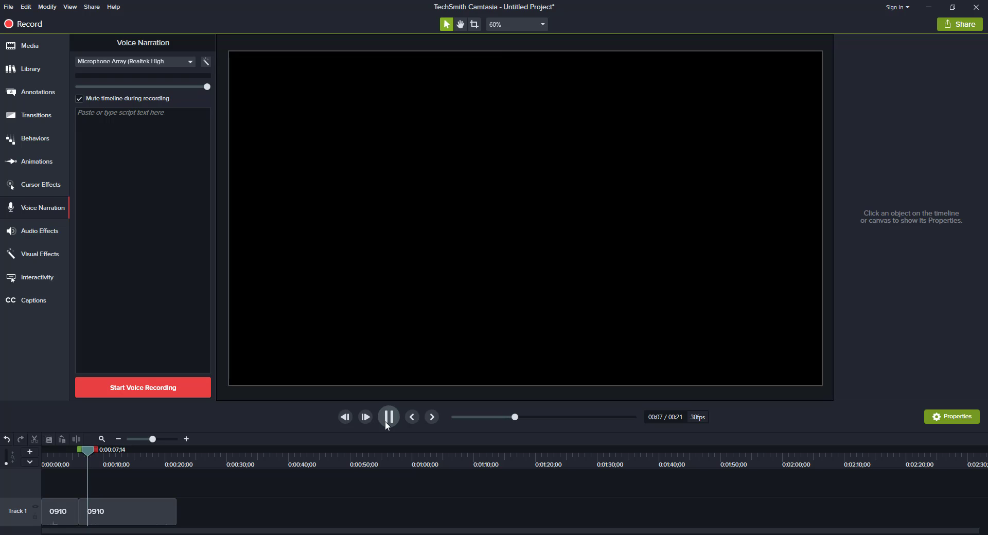
click(387, 421)
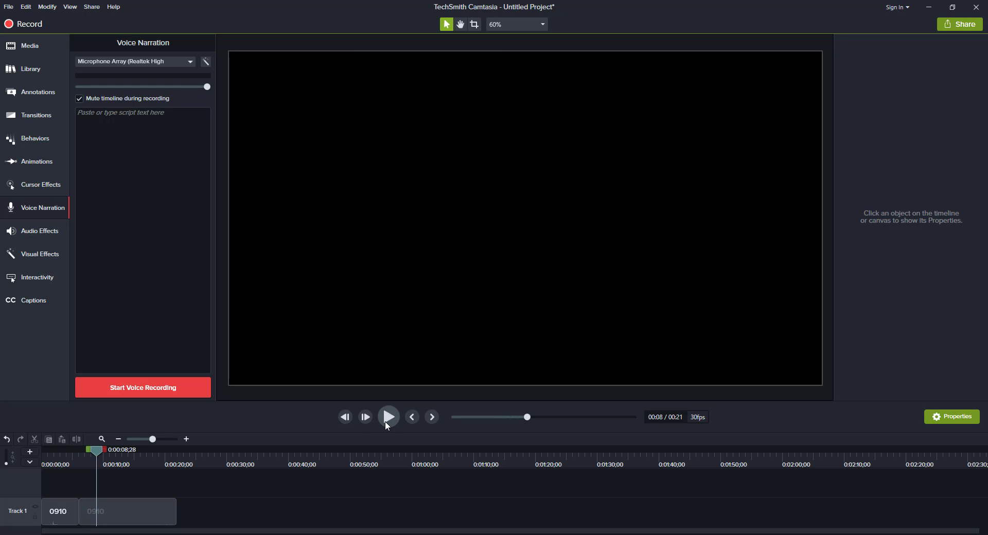
click(92, 514)
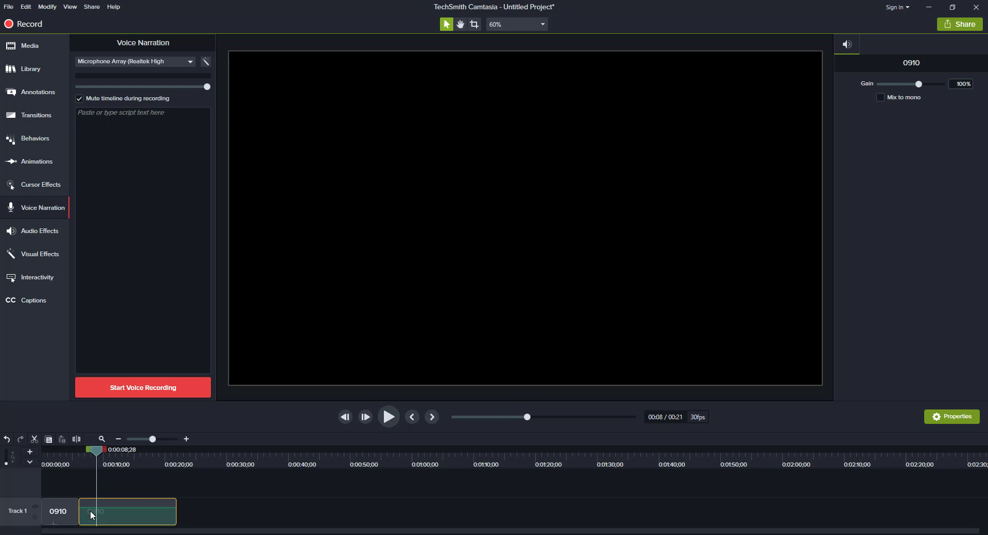
click(77, 441)
Delete the short middle segment of the 0910 audio and move the last segment against the first to close the gap.
click(91, 520)
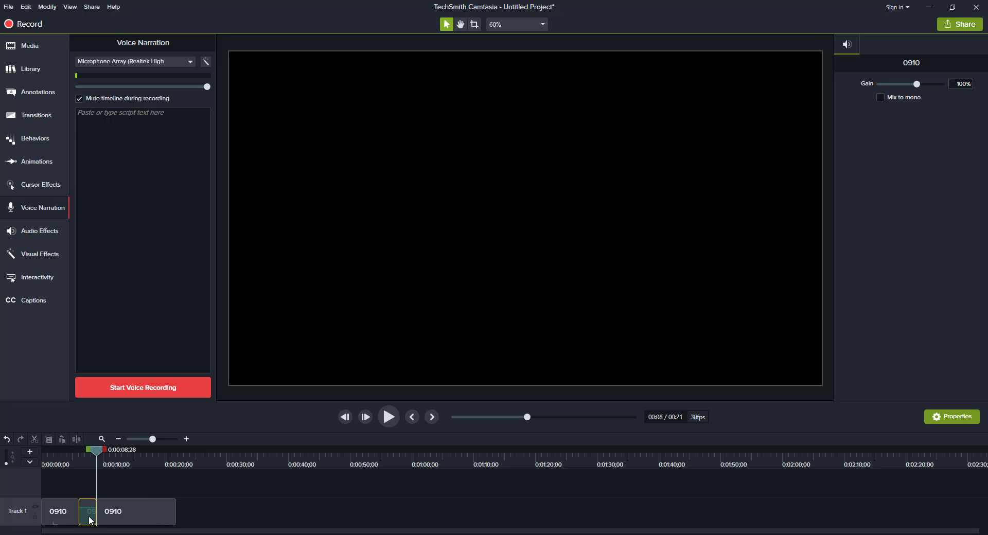
key(BackSpace)
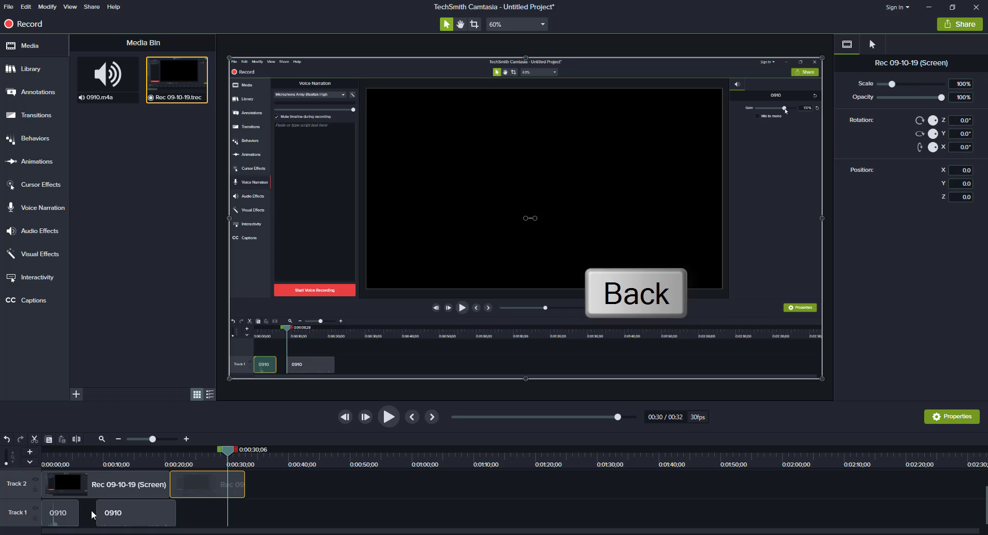
drag(115, 515, 81, 513)
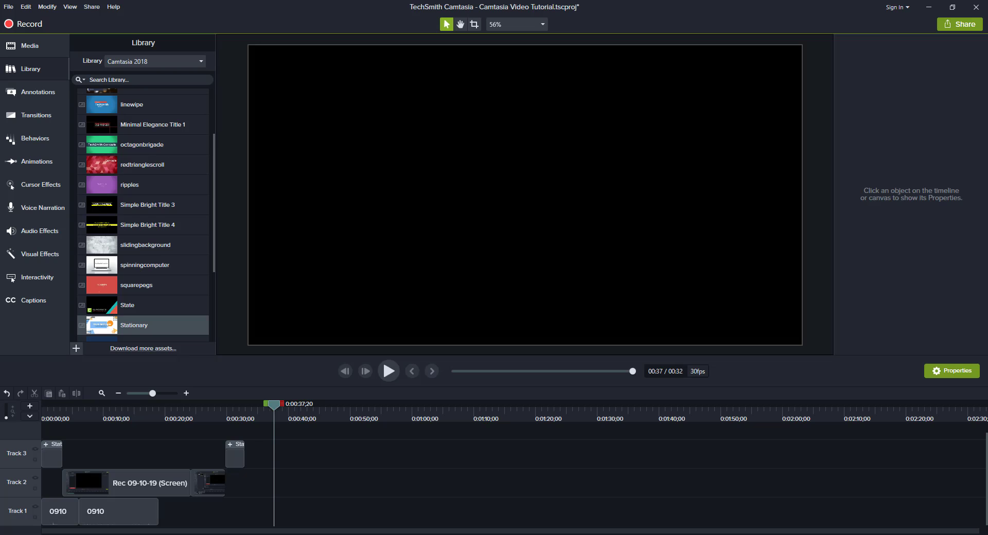
Raise the audio level of the first 0910 segment on Track 1.
click(55, 513)
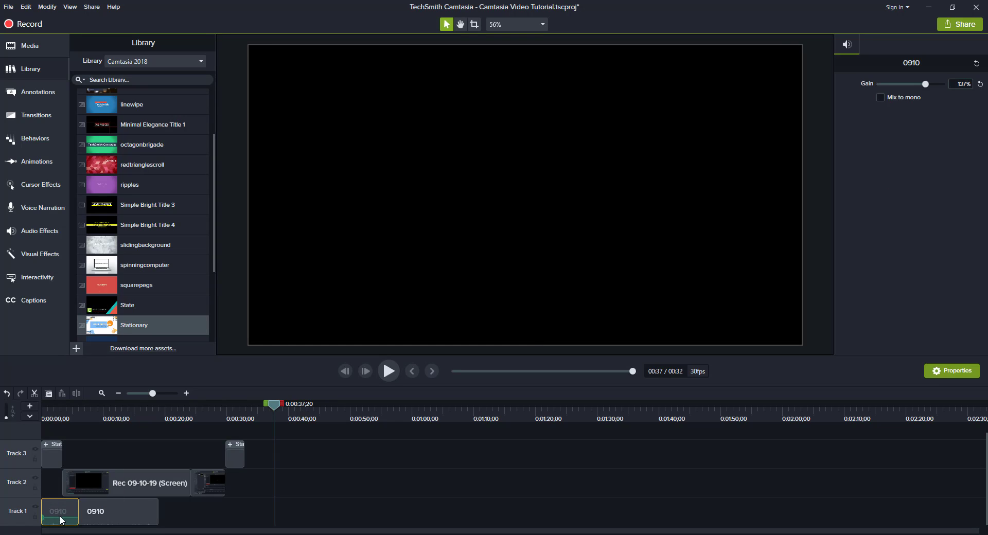
drag(60, 518, 61, 502)
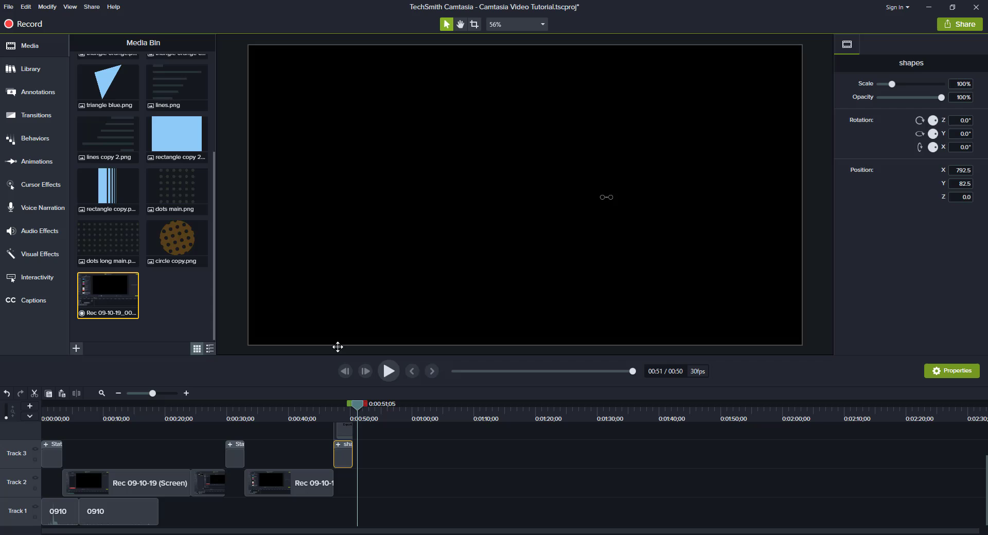
Export only the project's audio as an M4A file named audio recording 0910 in the Downloads folder.
click(94, 5)
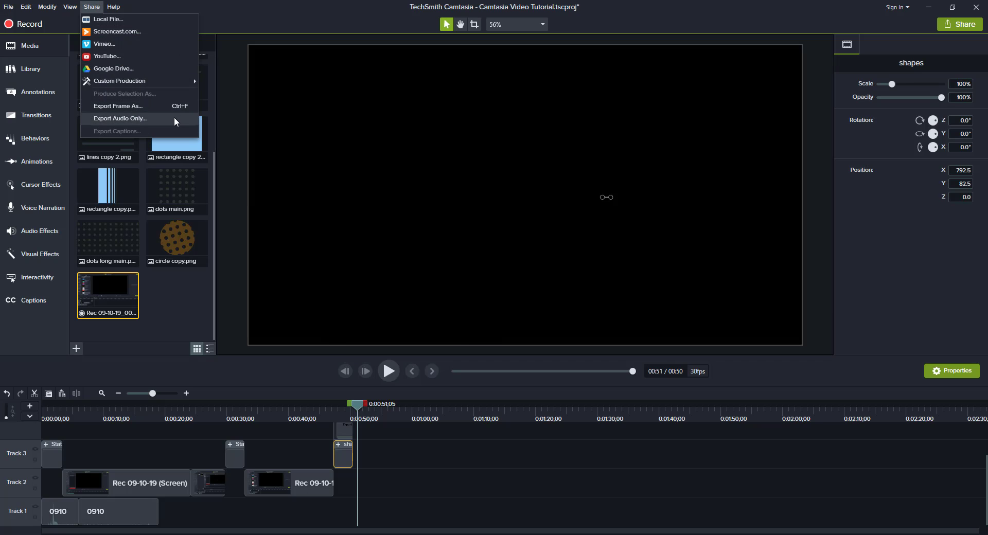
click(175, 118)
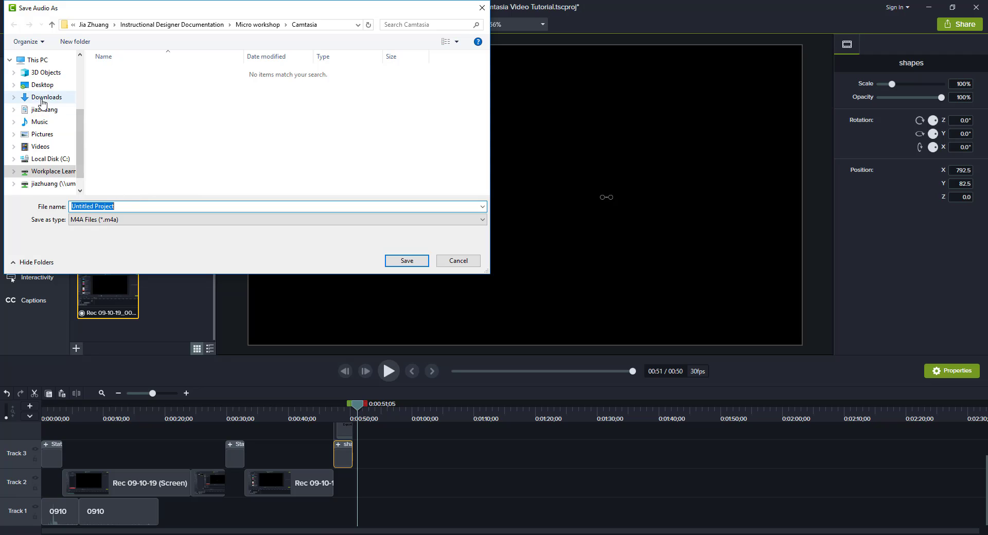
click(47, 97)
click(124, 206)
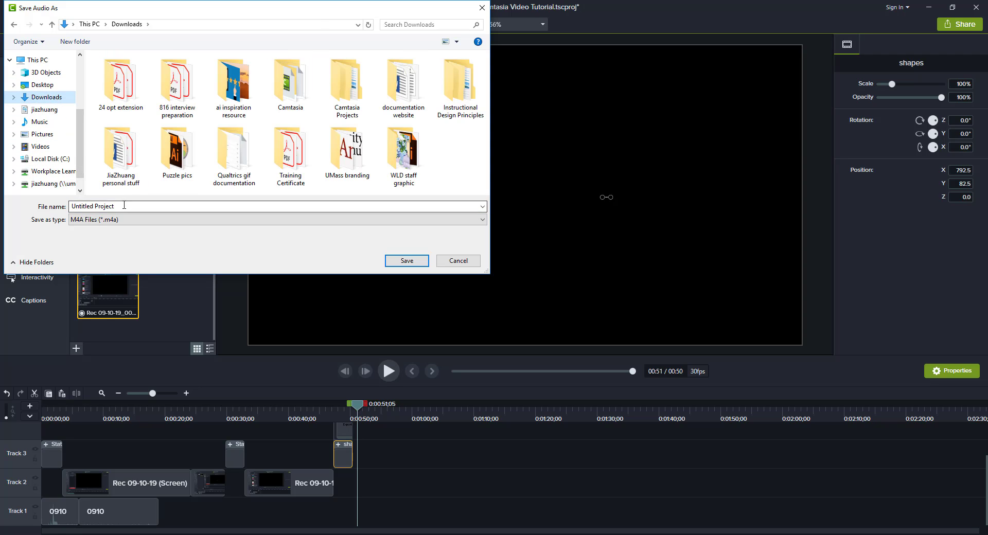
key(ctrl+a)
text(audio recording 0910)
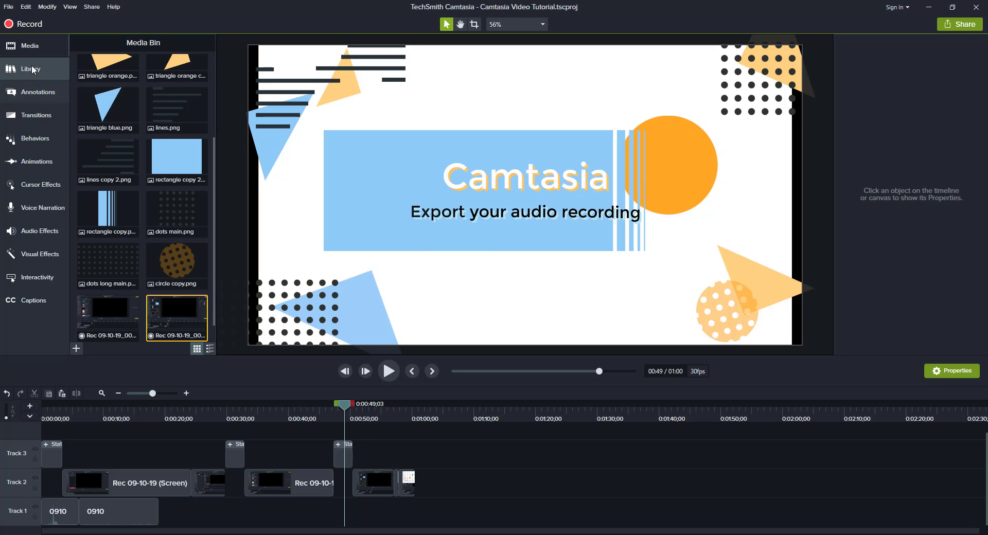
Preview the asimpleway track from the library's Music Tracks, closing the preview when done.
click(32, 69)
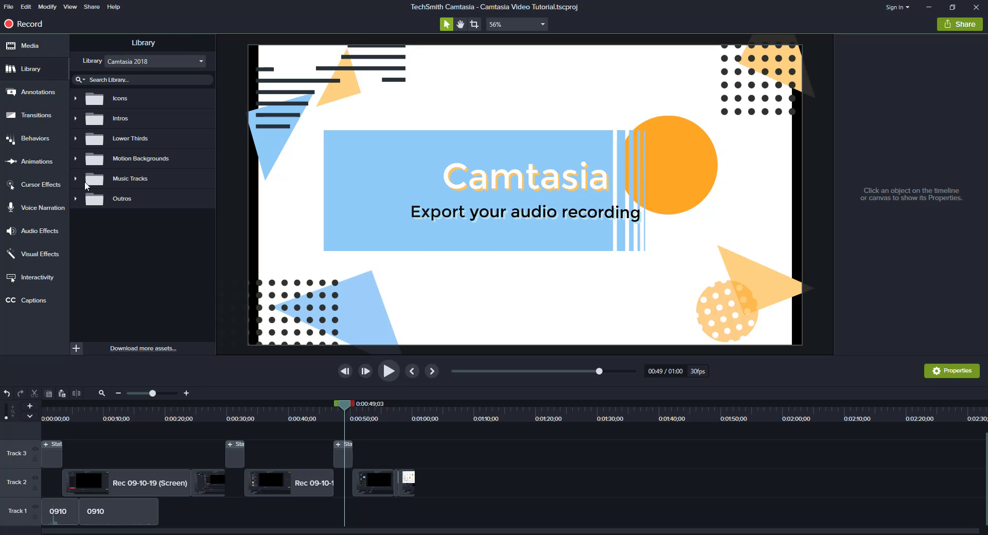
click(76, 180)
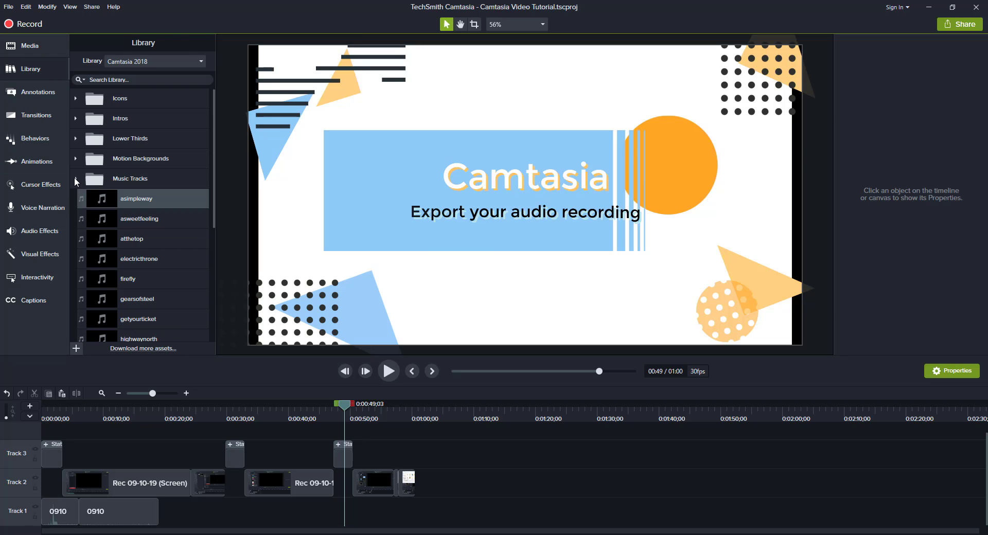
double_click(148, 206)
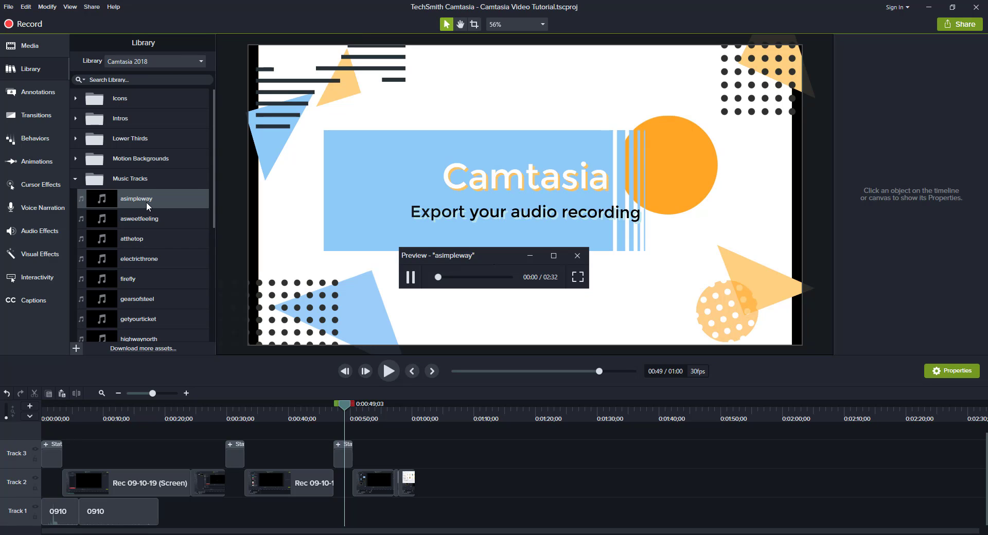
click(578, 257)
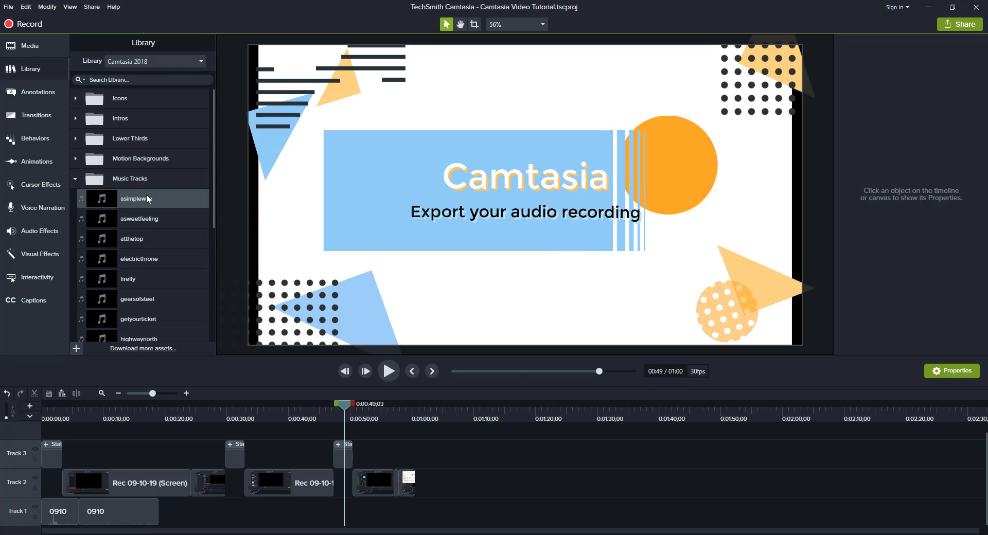
Add the asimpleway music to a new track above Track 3, starting at the beginning of the timeline.
drag(138, 199, 126, 425)
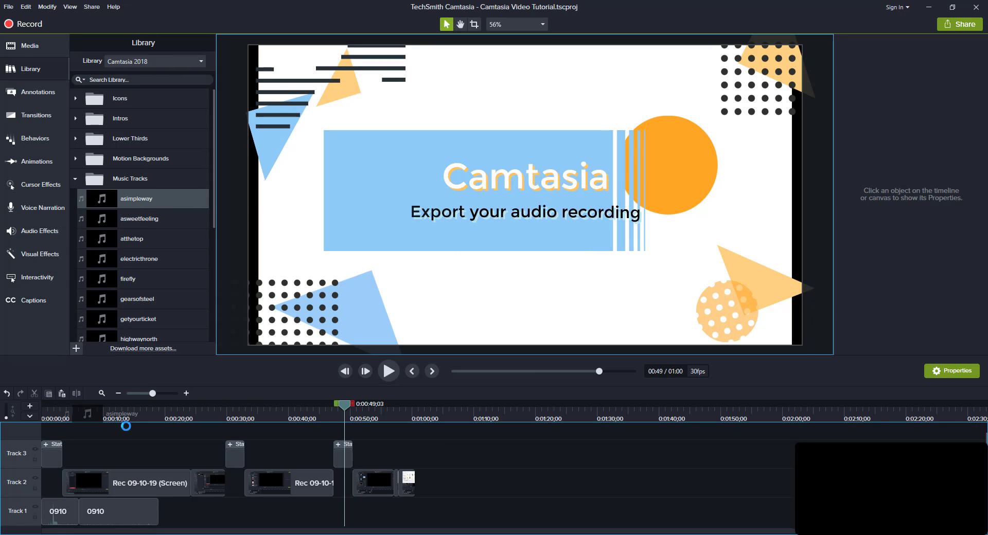
drag(52, 434, 69, 439)
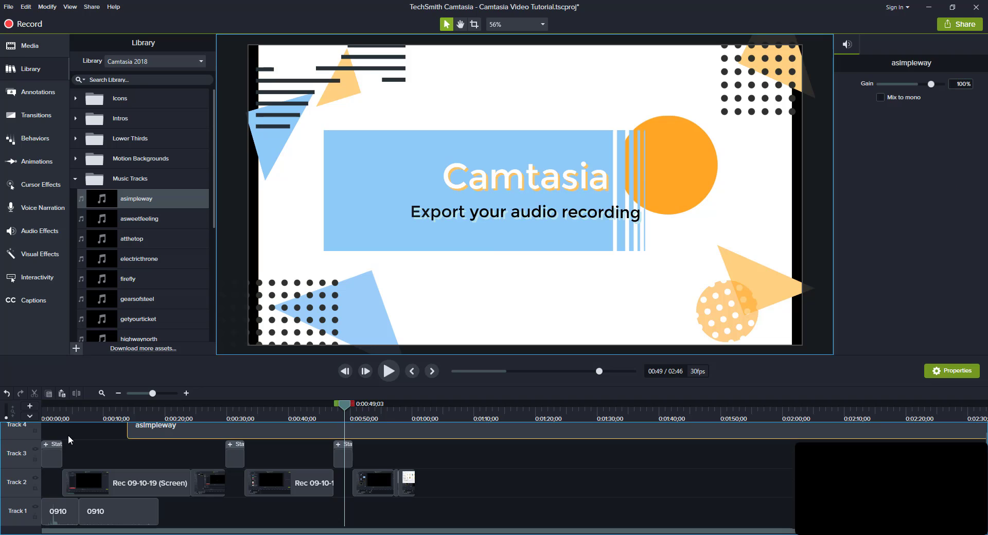
drag(162, 430, 73, 443)
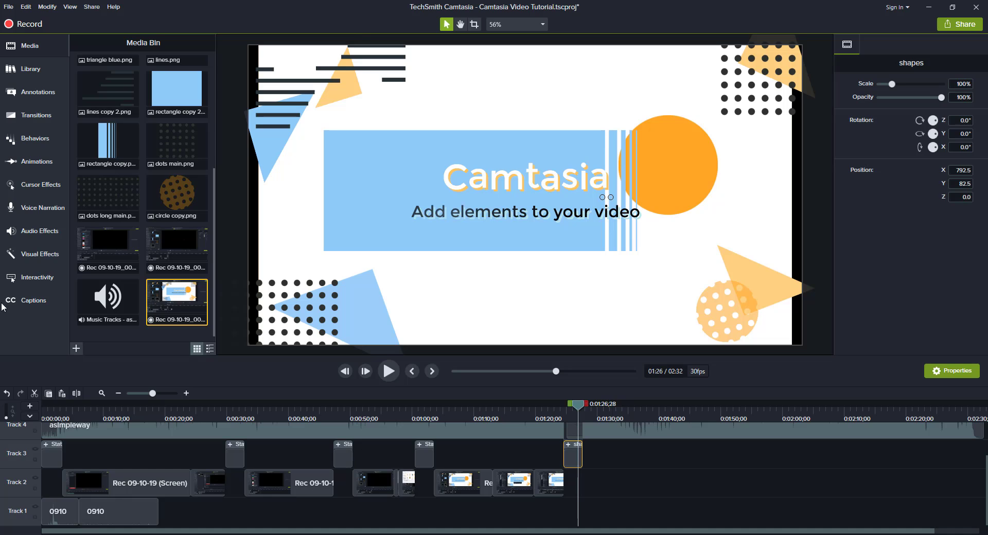
Add the State intro from the library to a new track above the music at about 0:01:27.
click(39, 70)
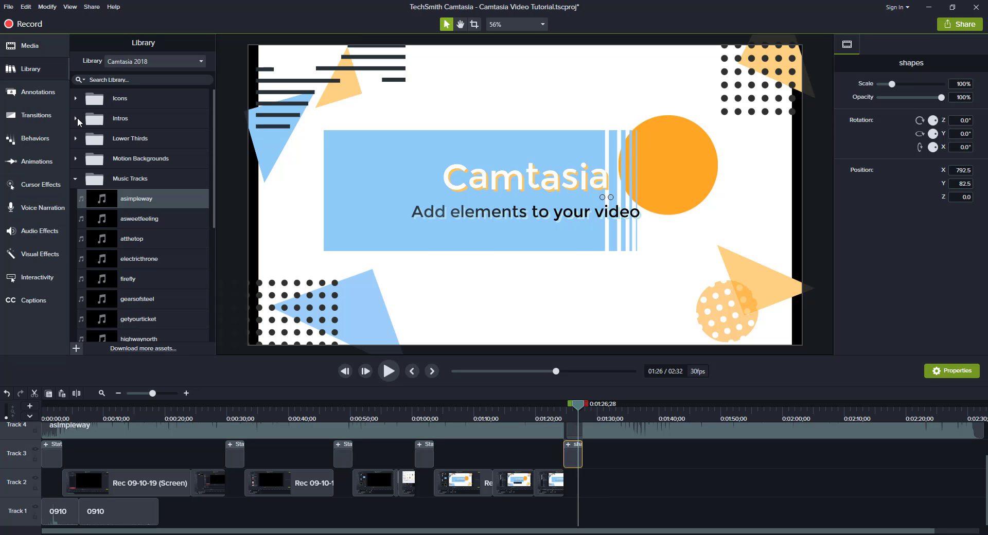
click(76, 118)
scroll(133, 208, down, 5)
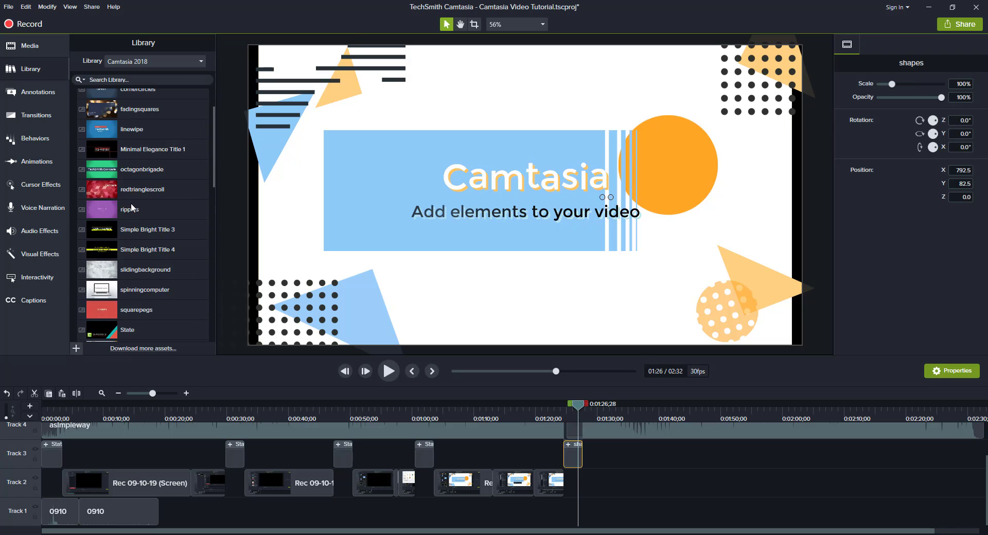
drag(127, 231, 603, 452)
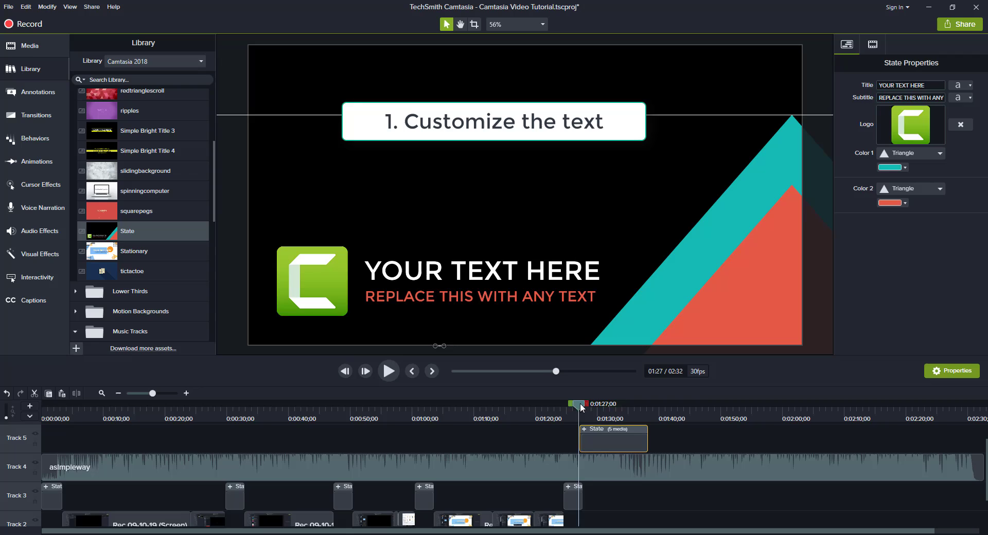
Change the State intro's title text to Camtasia and move the intro slightly up and left on the canvas.
drag(579, 405, 592, 405)
double_click(482, 268)
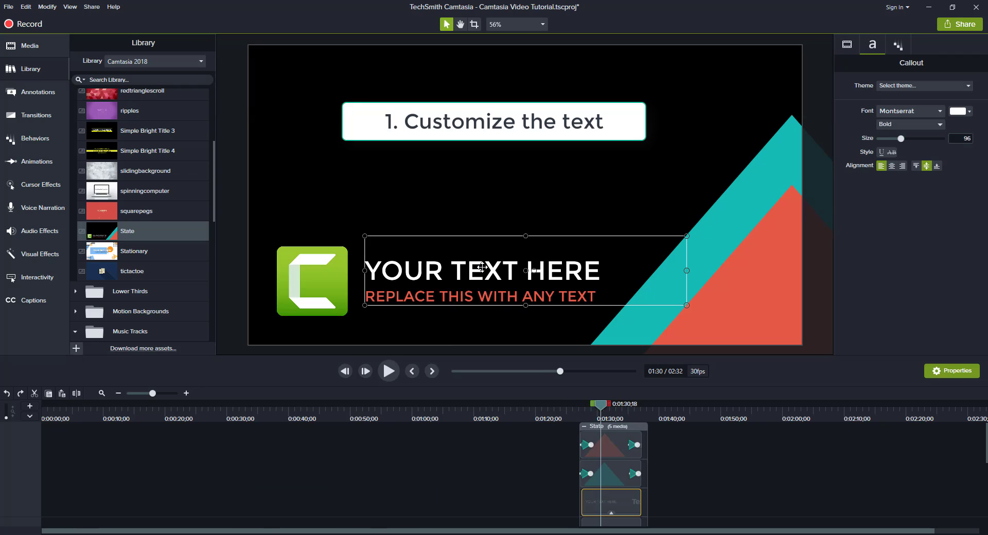
double_click(482, 267)
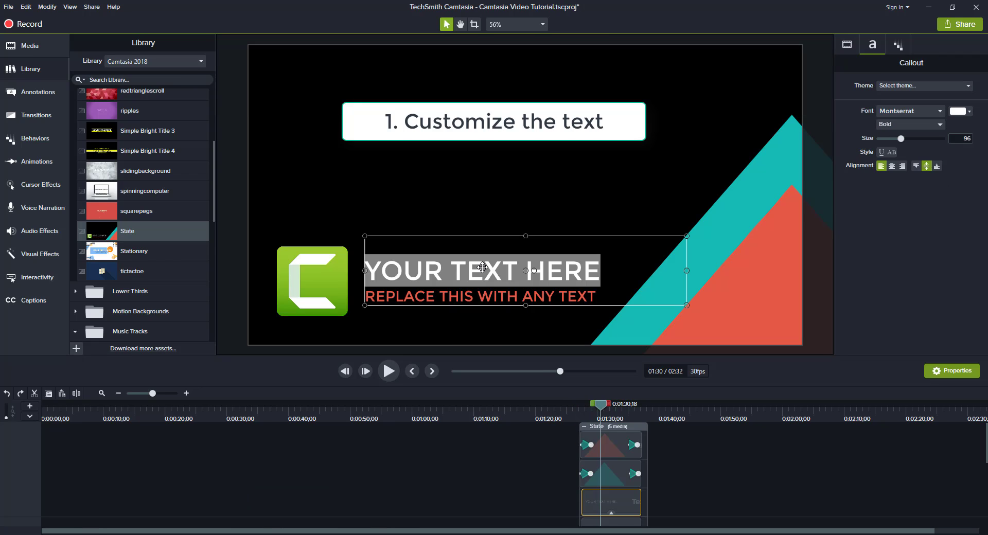
text(Camtasia)
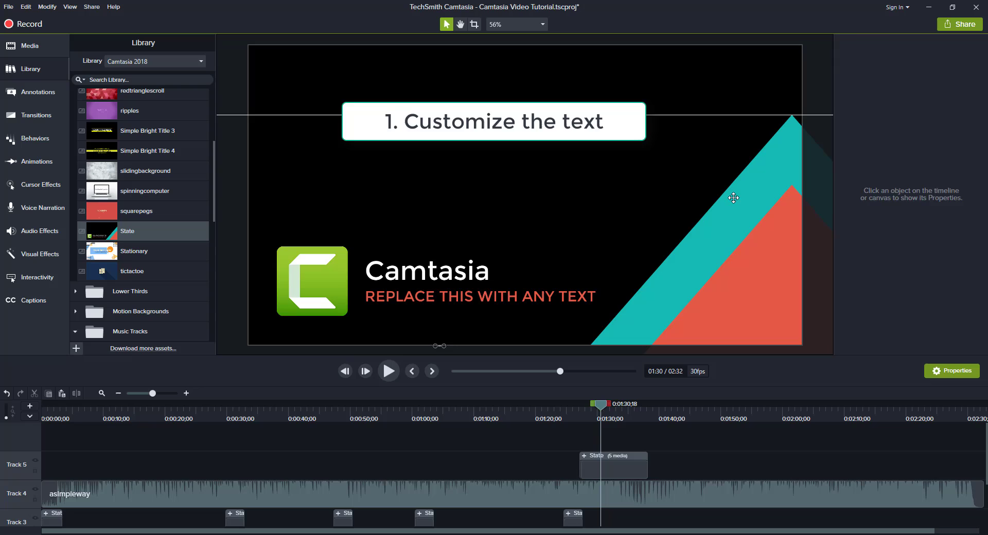
drag(734, 198, 712, 167)
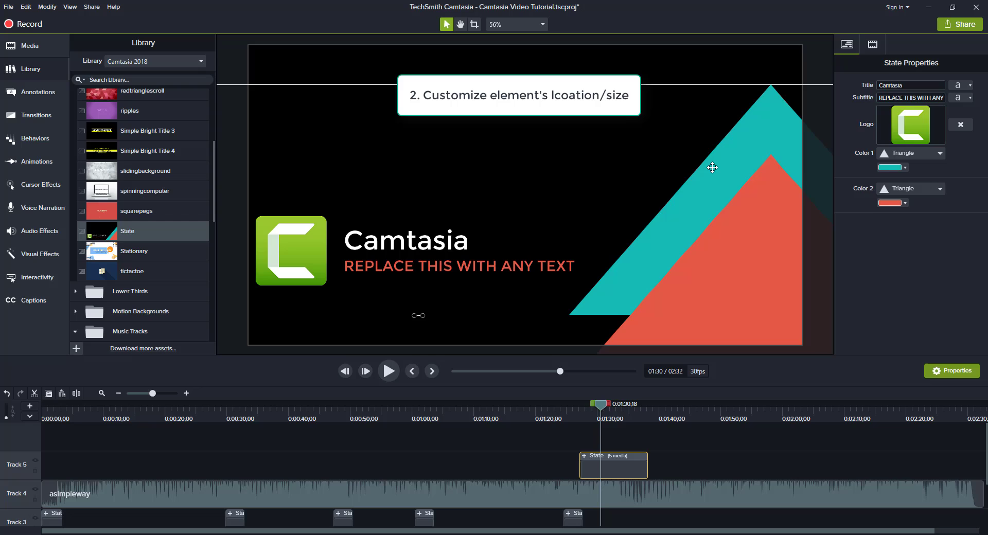
Replace the State intro's logo with the image UMass_Workplace_Learning_vert-CMYK from the cmyk folder.
click(958, 125)
click(917, 118)
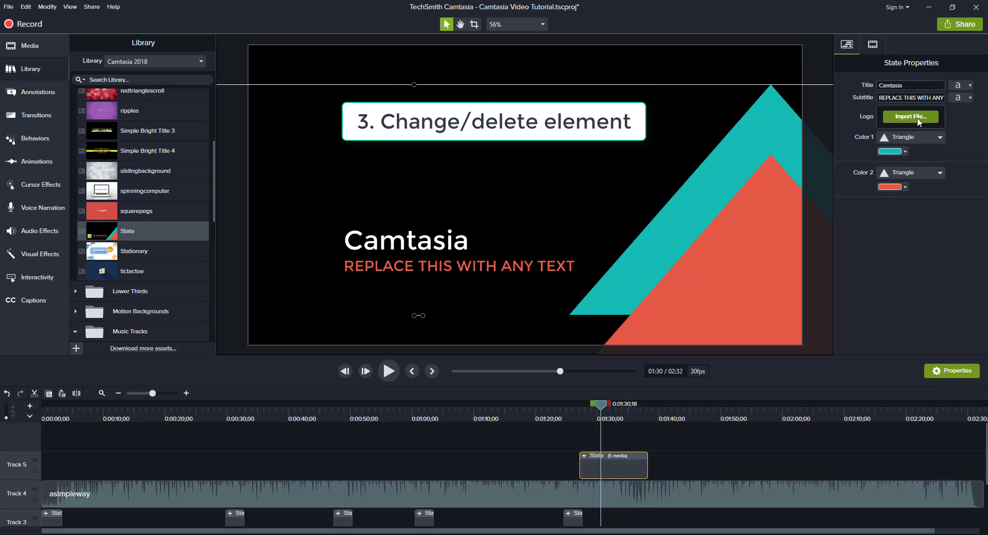
click(126, 72)
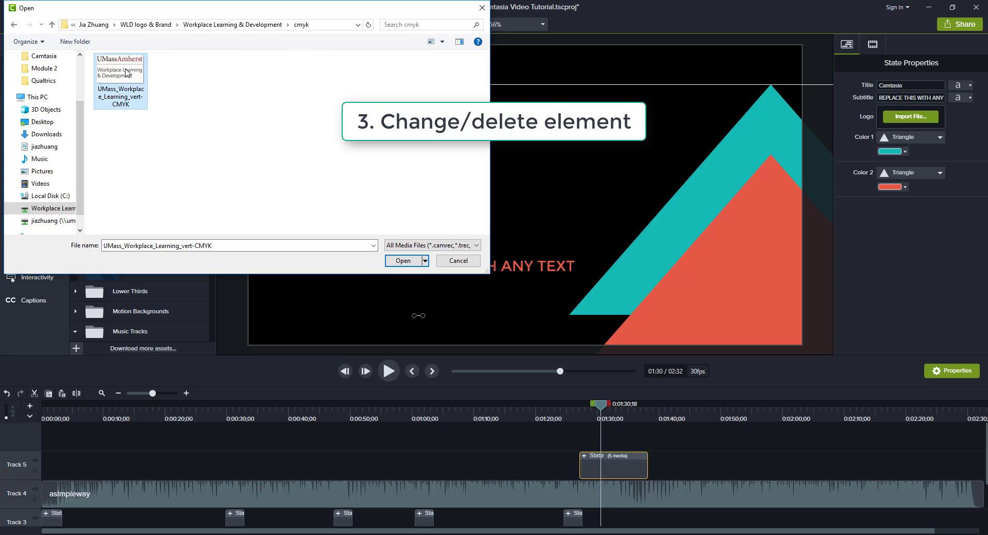
click(404, 261)
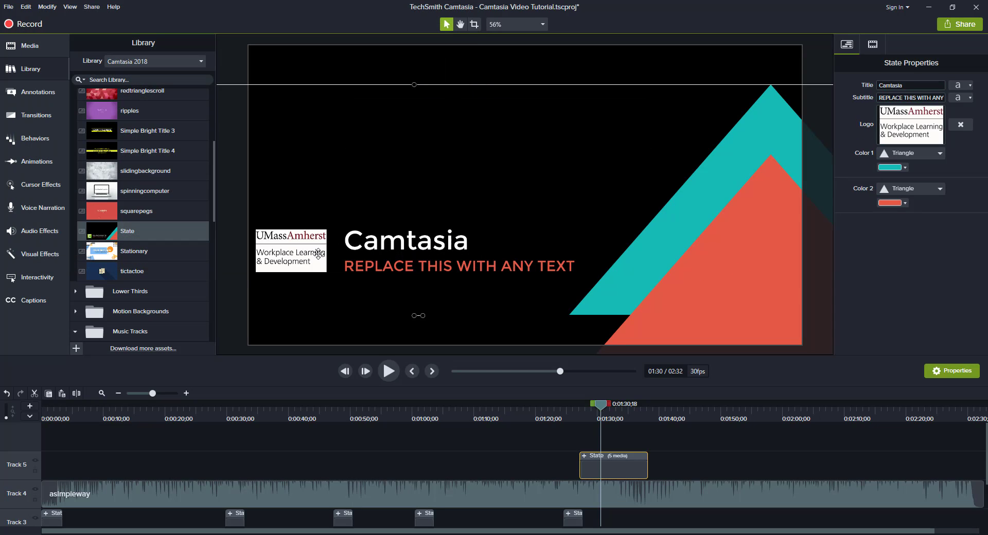
Set the State intro's subtitle to "Add elements to your video" in its properties.
drag(881, 99, 950, 98)
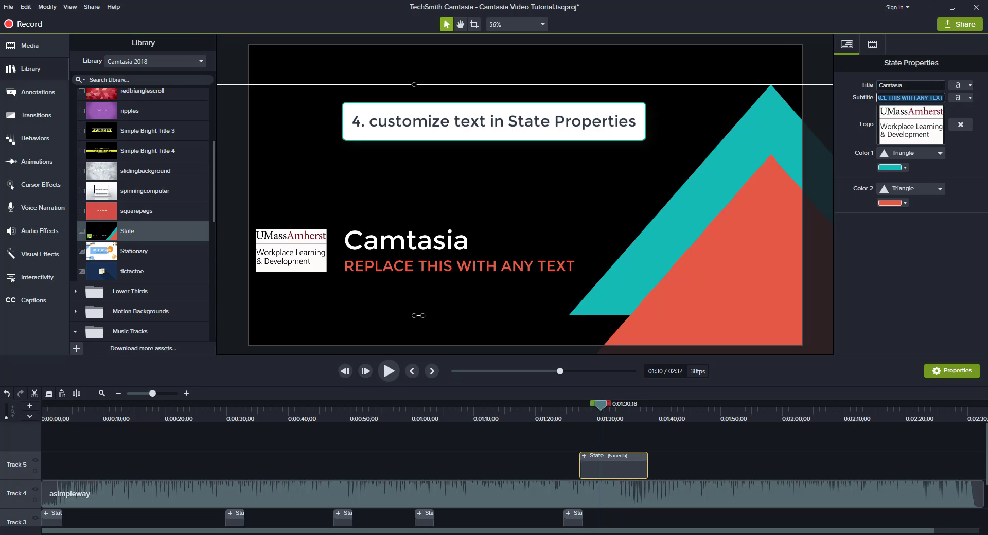
text(Add elem)
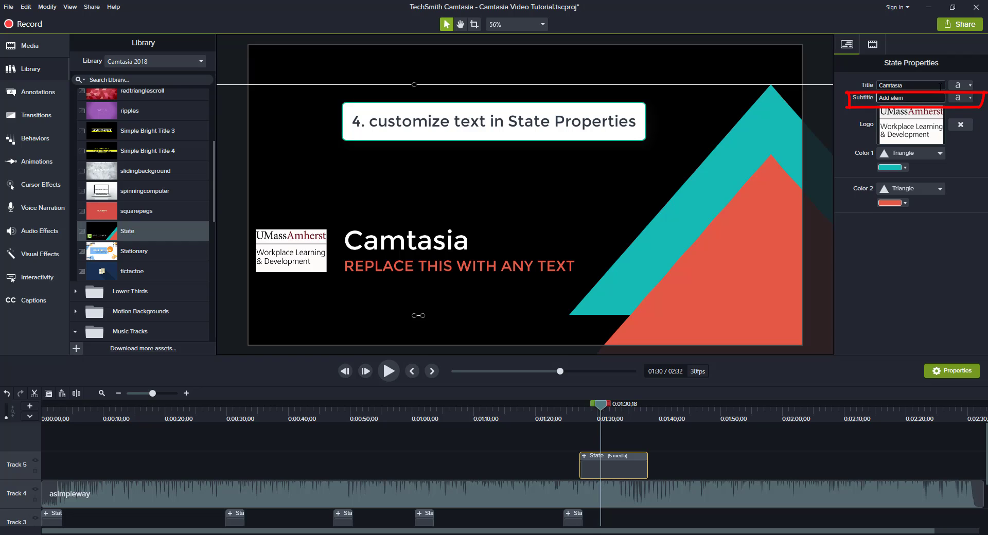
text(your video)
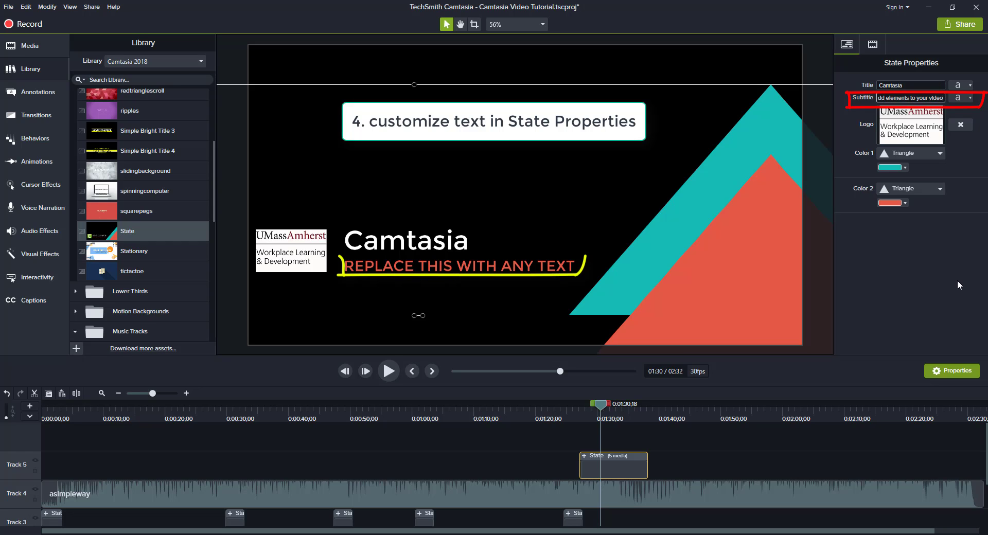
key(Return)
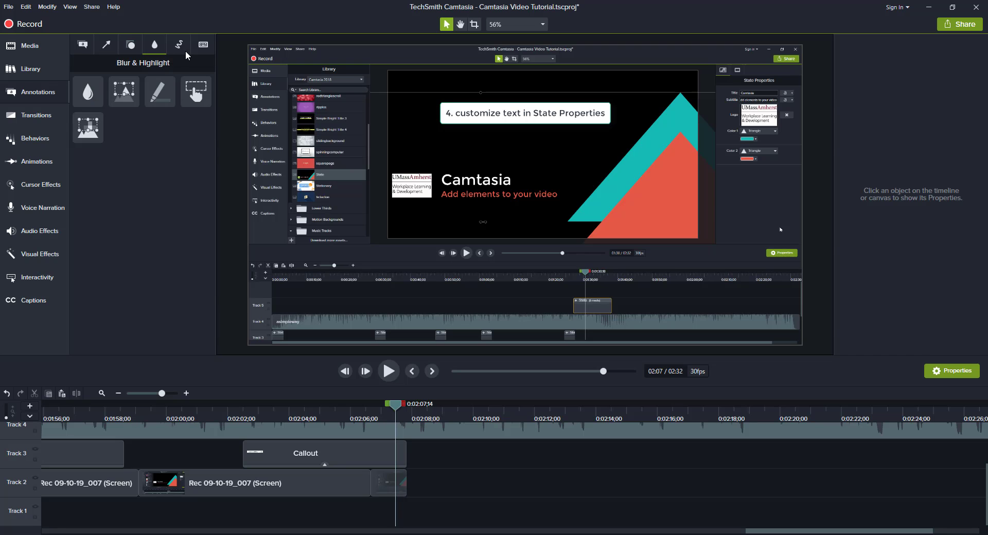
Add a Sketch Motion rectangle annotation to Track 1, starting at about 0:02:02.
click(179, 45)
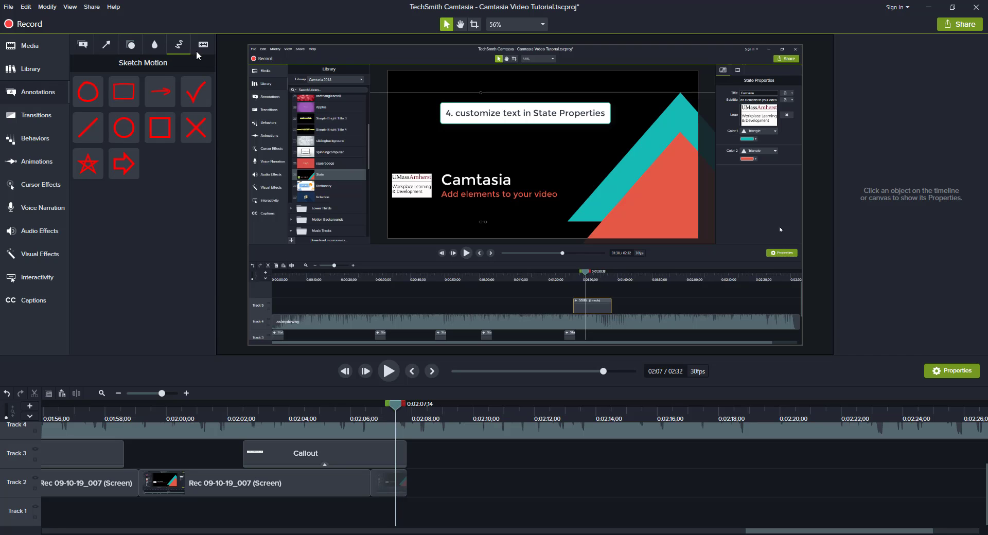
mouse_move(128, 94)
mouse_down()
mouse_move(155, 199)
mouse_move(347, 514)
mouse_move(364, 514)
mouse_move(328, 514)
mouse_up()
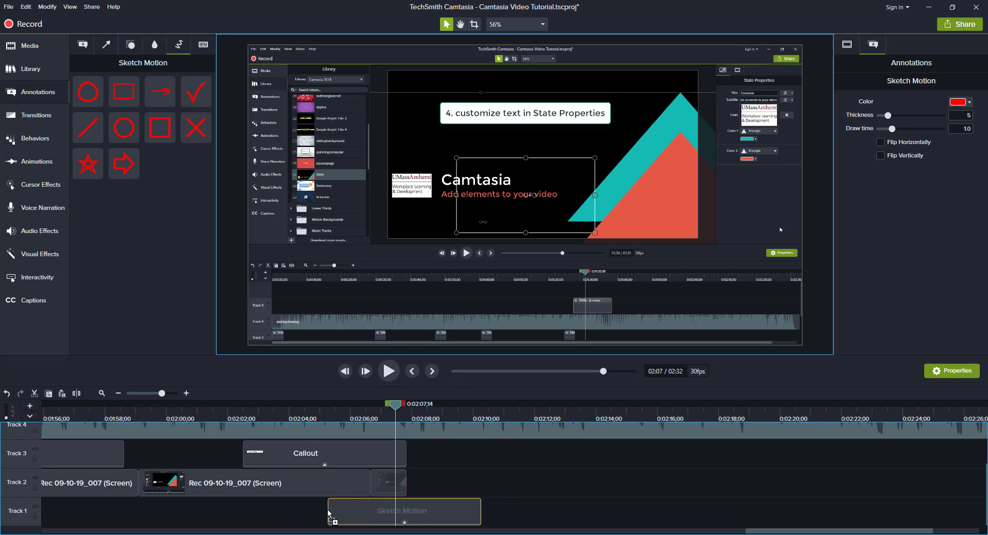
drag(329, 514, 275, 508)
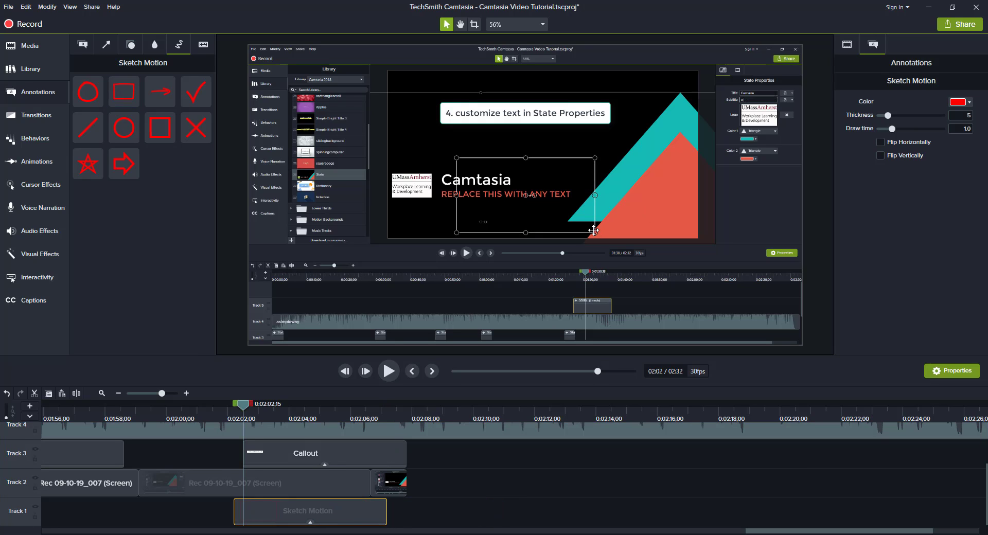
Resize the Sketch Motion rectangle so it tightly frames the Subtitle row in the recorded State Properties.
mouse_move(593, 231)
mouse_down()
mouse_move(731, 175)
mouse_move(798, 133)
mouse_move(800, 92)
mouse_up()
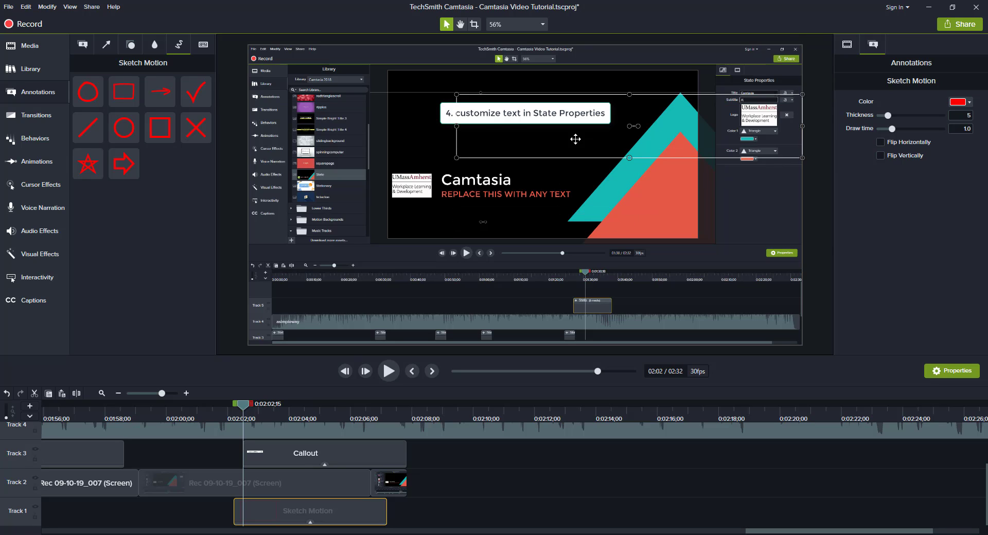
drag(457, 126, 724, 124)
drag(762, 158, 770, 107)
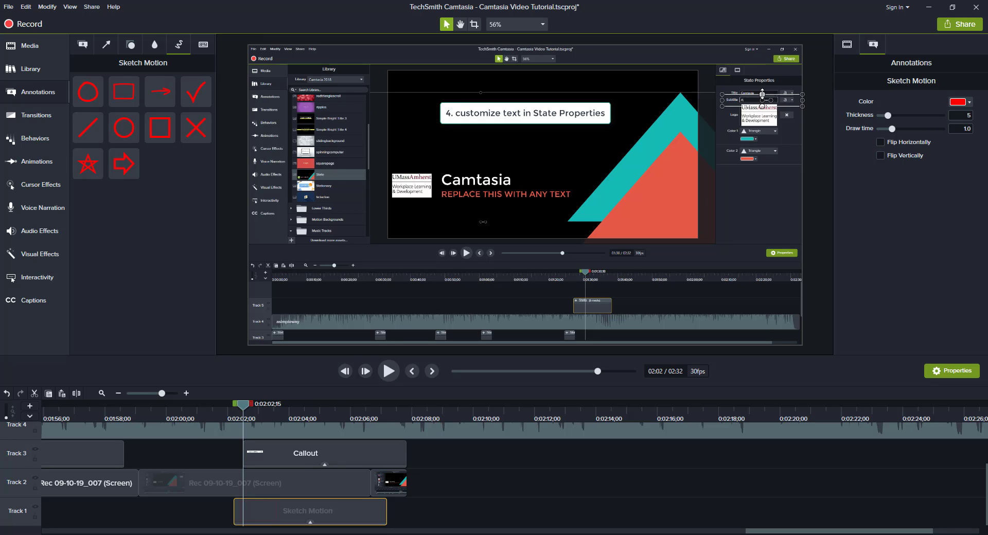
drag(762, 95, 763, 97)
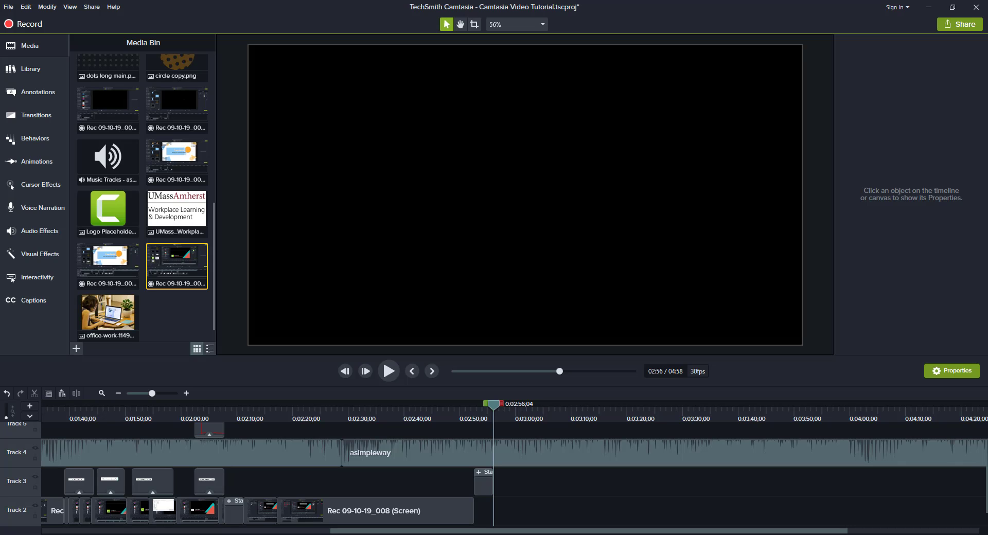
drag(0, 87, 576, 40)
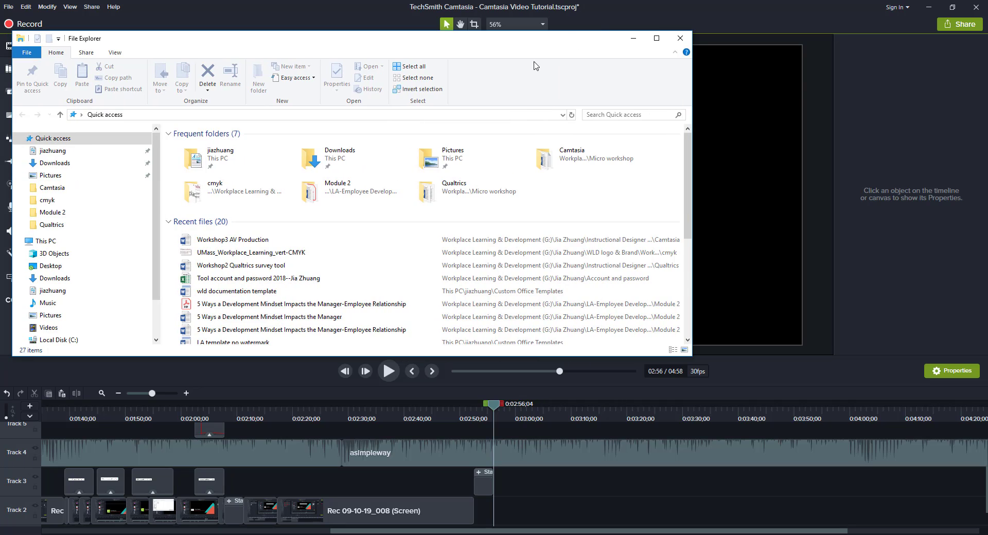
click(105, 164)
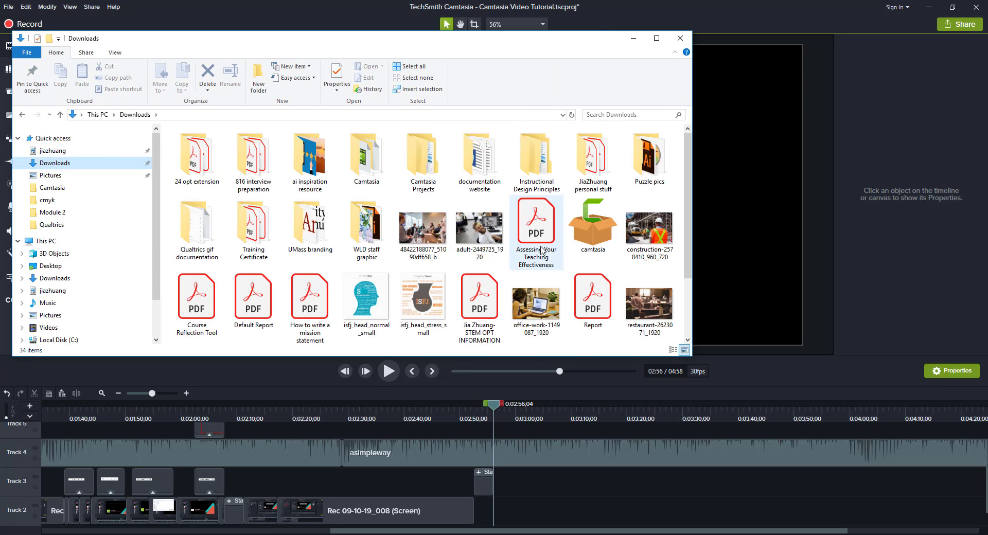
drag(424, 234, 491, 449)
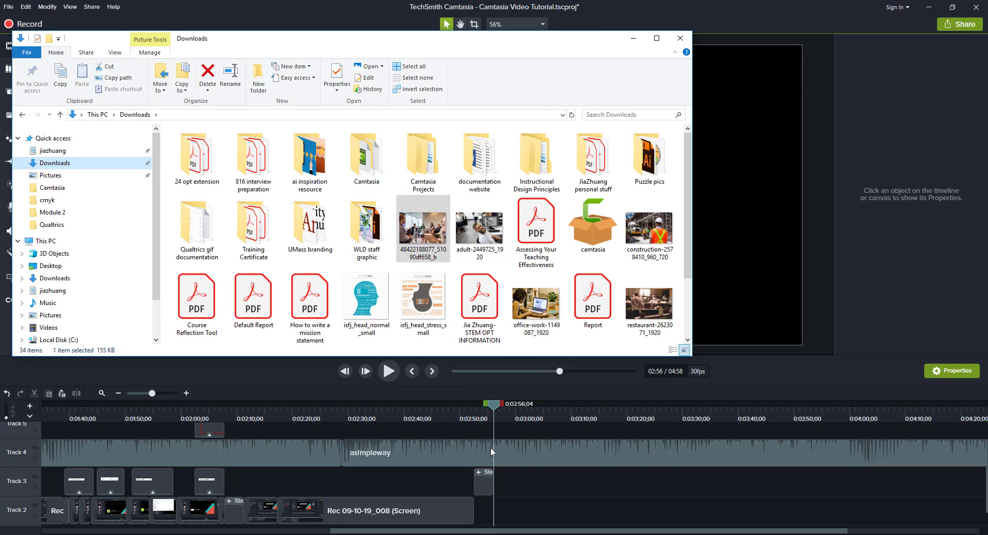
drag(513, 506, 520, 518)
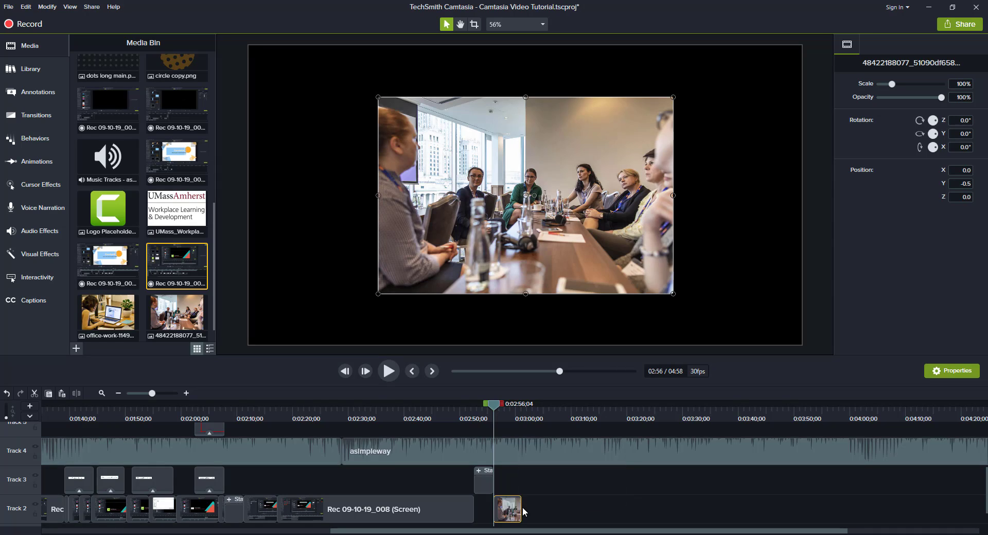
Extend the meeting photo clip on Track 2 to end at about 0:03:09, deselect it and play the timeline.
drag(521, 507, 563, 509)
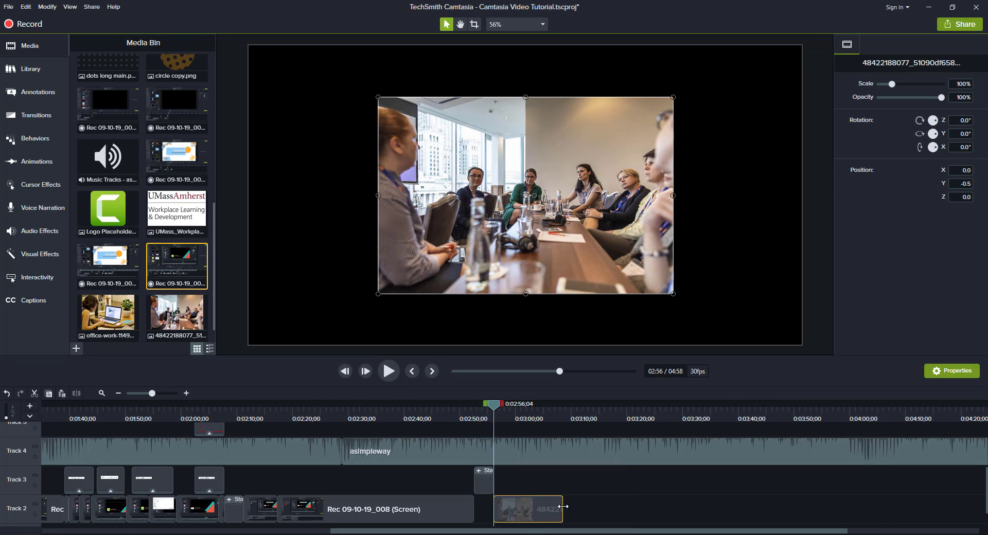
click(770, 318)
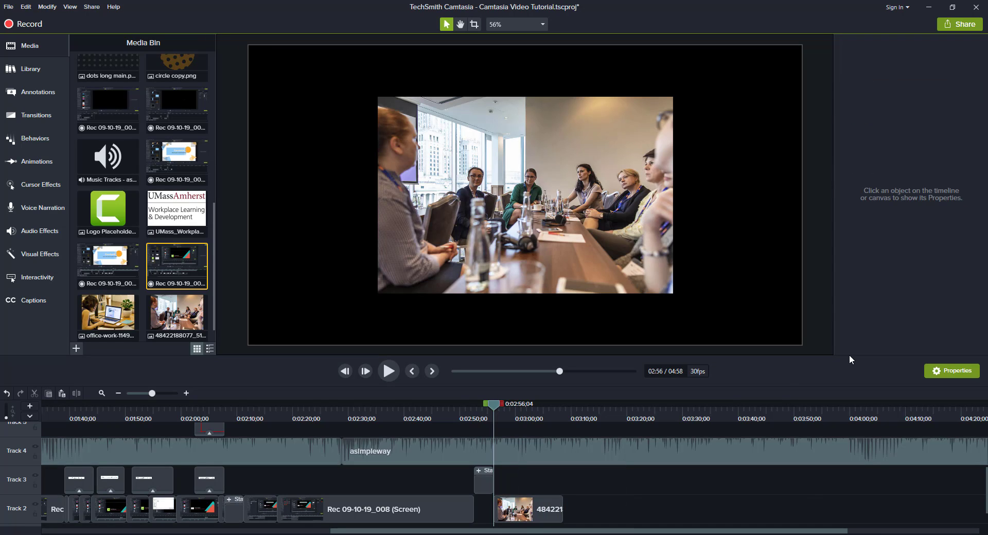
click(389, 371)
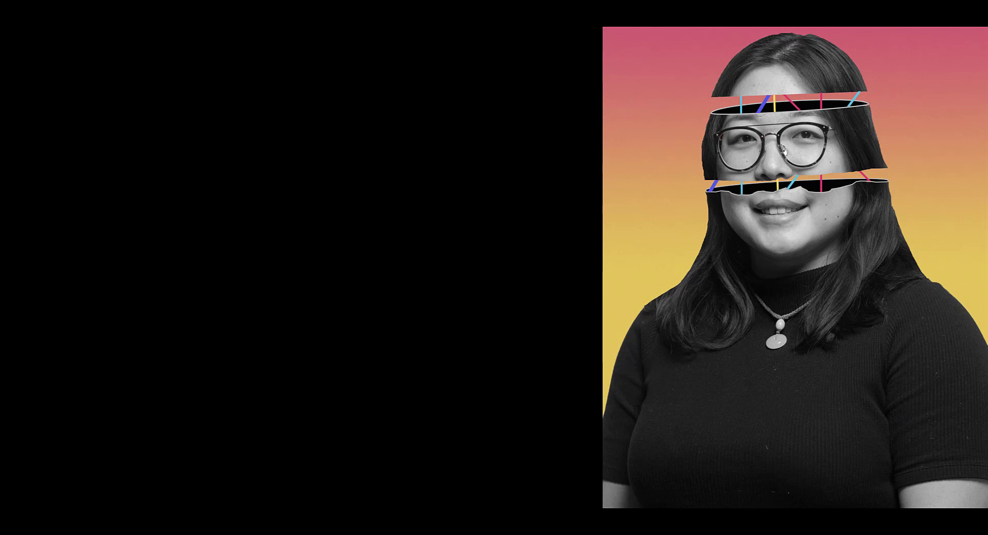